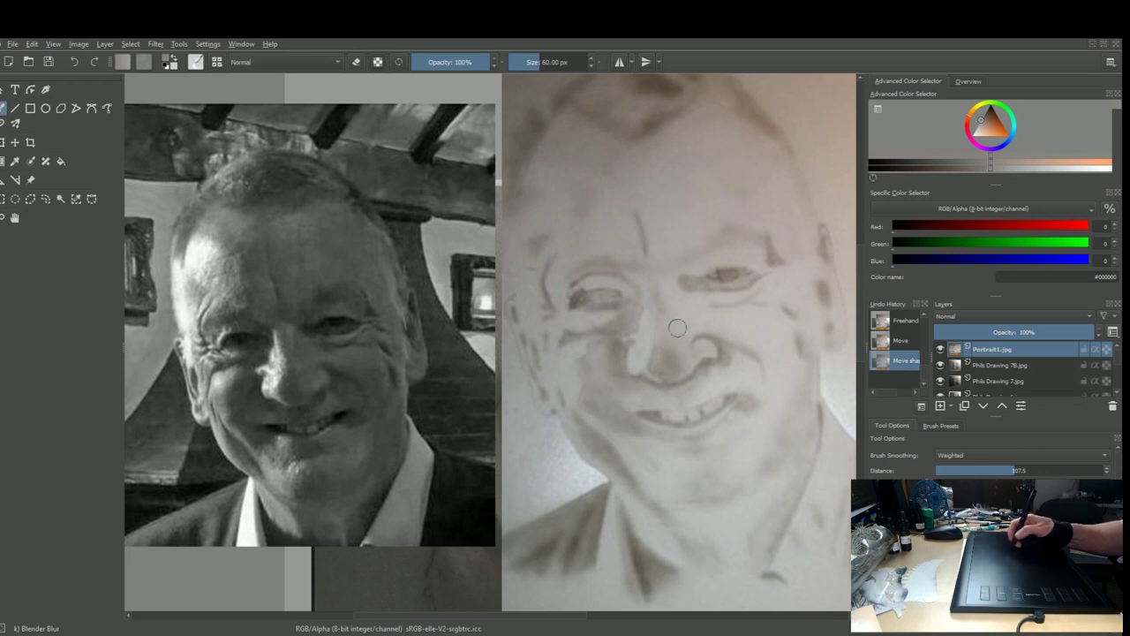
# Sample a grey beside the nose bridge and blend the shading along the nose and upper cheek with the 60 px Blender Blur brush
pyautogui.keyDown('ctrl'); pyautogui.click(625, 320); pyautogui.keyUp('ctrl')
pyautogui.moveTo(625, 320); pyautogui.dragTo(628, 318)
pyautogui.moveTo(739, 336)
pyautogui.mouseDown()
pyautogui.moveTo(747, 351)
pyautogui.moveTo(739, 338)
pyautogui.moveTo(773, 339)
pyautogui.moveTo(689, 336)
pyautogui.moveTo(714, 341)
pyautogui.mouseUp()
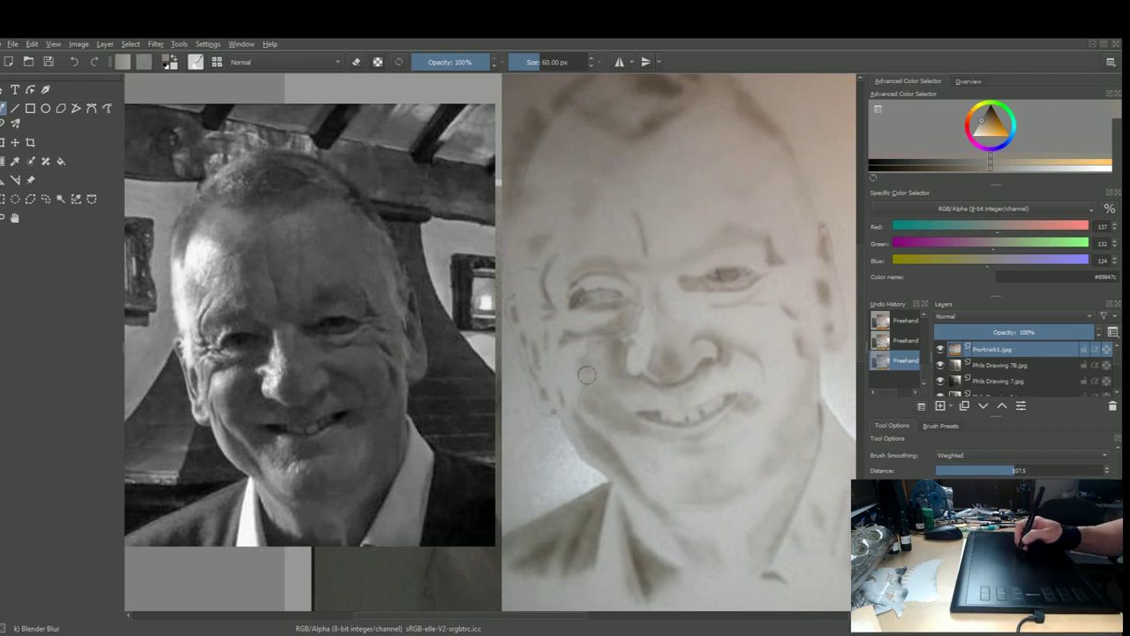
# Switch to the Airbrush Soft brush at about 45 px and shade the cheek beside the nose with greys sampled from the nose area
pyautogui.press('/')
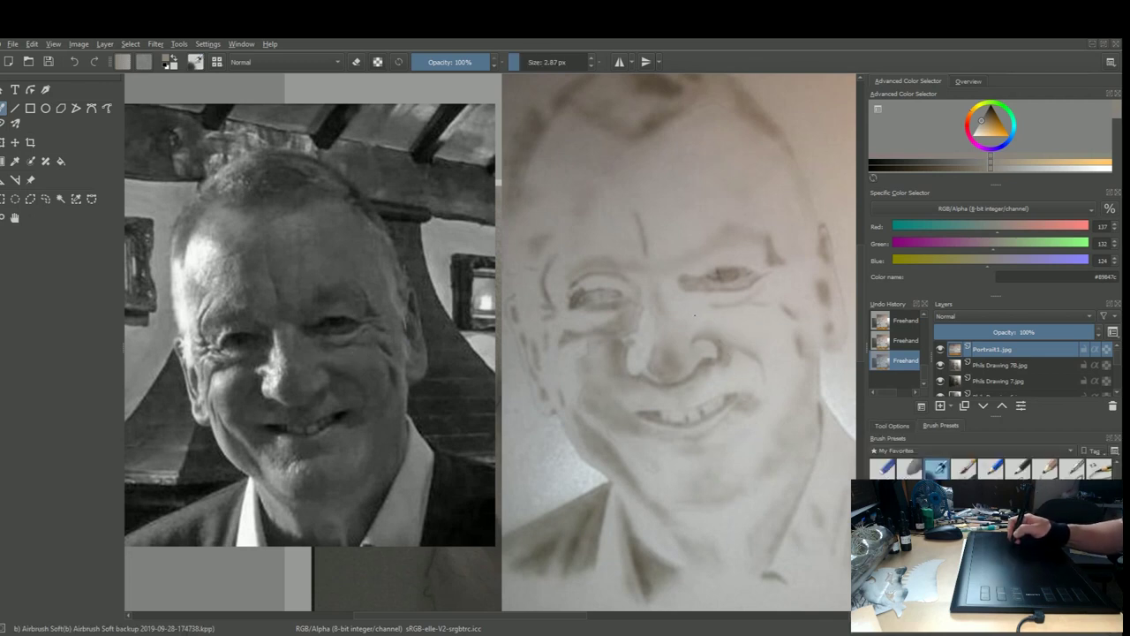
pyautogui.moveTo(701, 314); pyautogui.dragTo(715, 314)
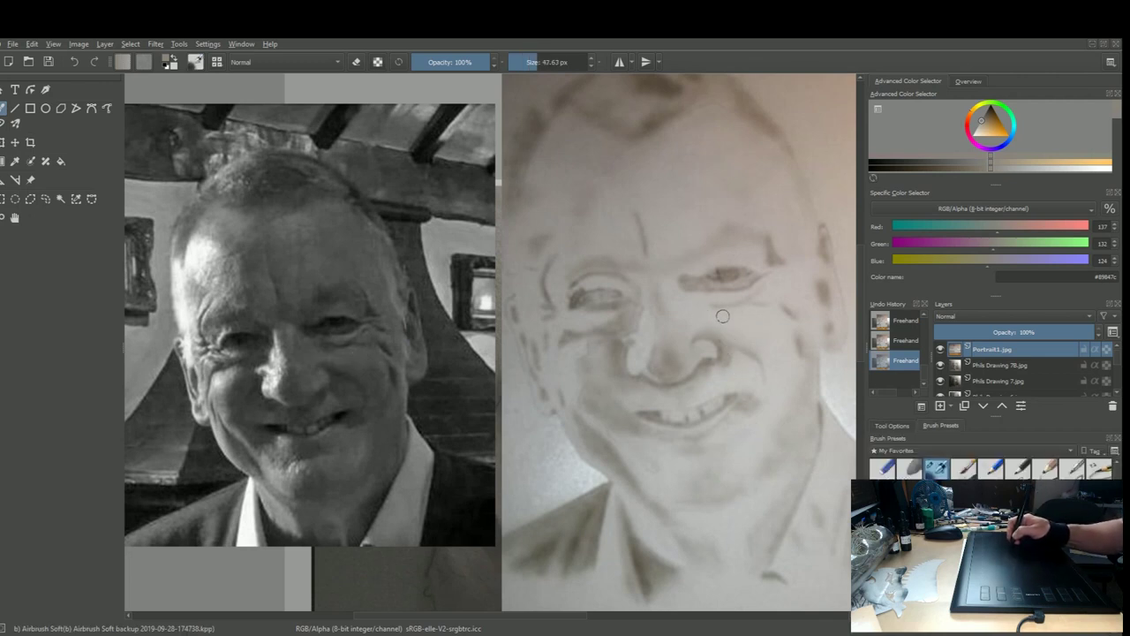
pyautogui.keyDown('ctrl'); pyautogui.click(678, 310); pyautogui.keyUp('ctrl')
pyautogui.keyDown('ctrl'); pyautogui.click(676, 336); pyautogui.keyUp('ctrl')
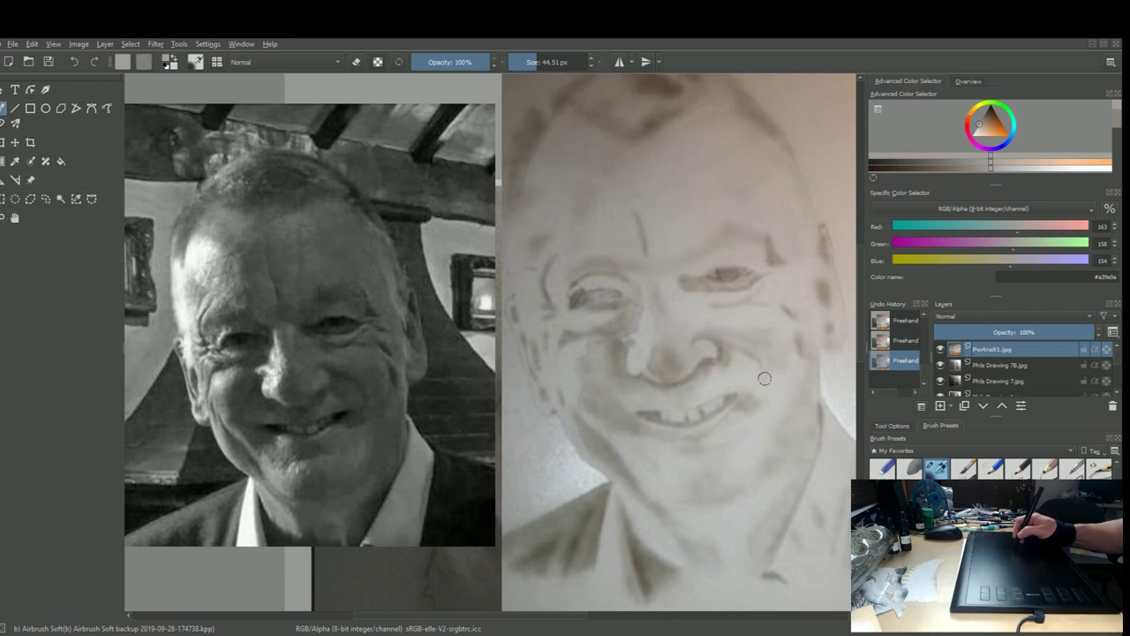
# Set the airbrush opacity to 70%
pyautogui.press('i')
pyautogui.press('i')
pyautogui.press('i')
pyautogui.press('i')
pyautogui.press('i')
pyautogui.press('i')
pyautogui.press('i')
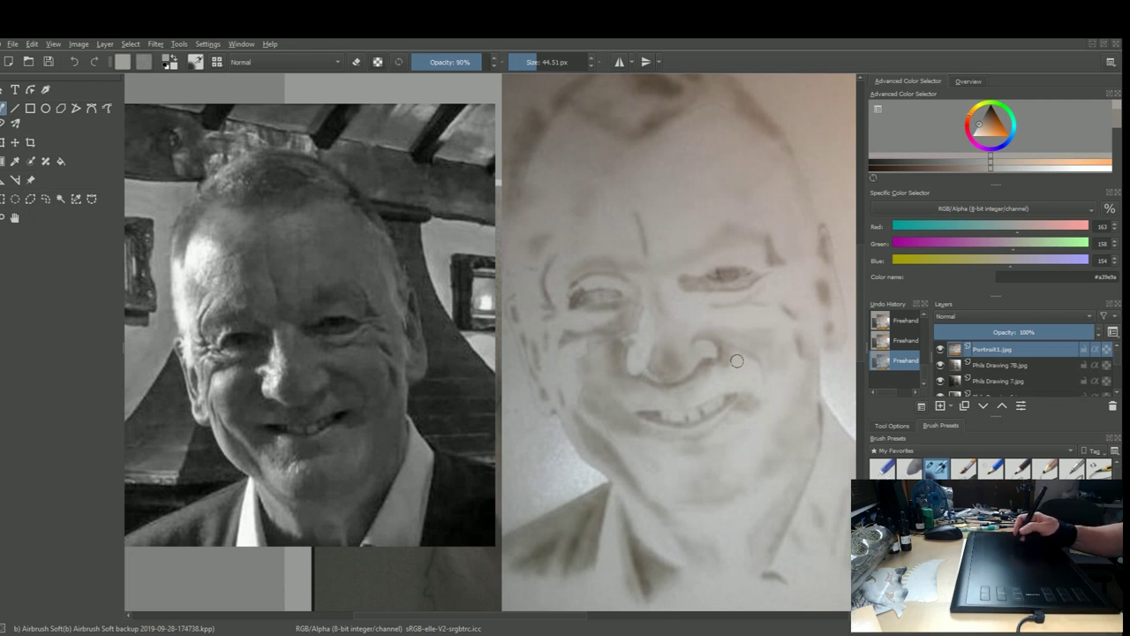
pyautogui.press('o')
pyautogui.press('o')
pyautogui.press('o')
pyautogui.press('o')
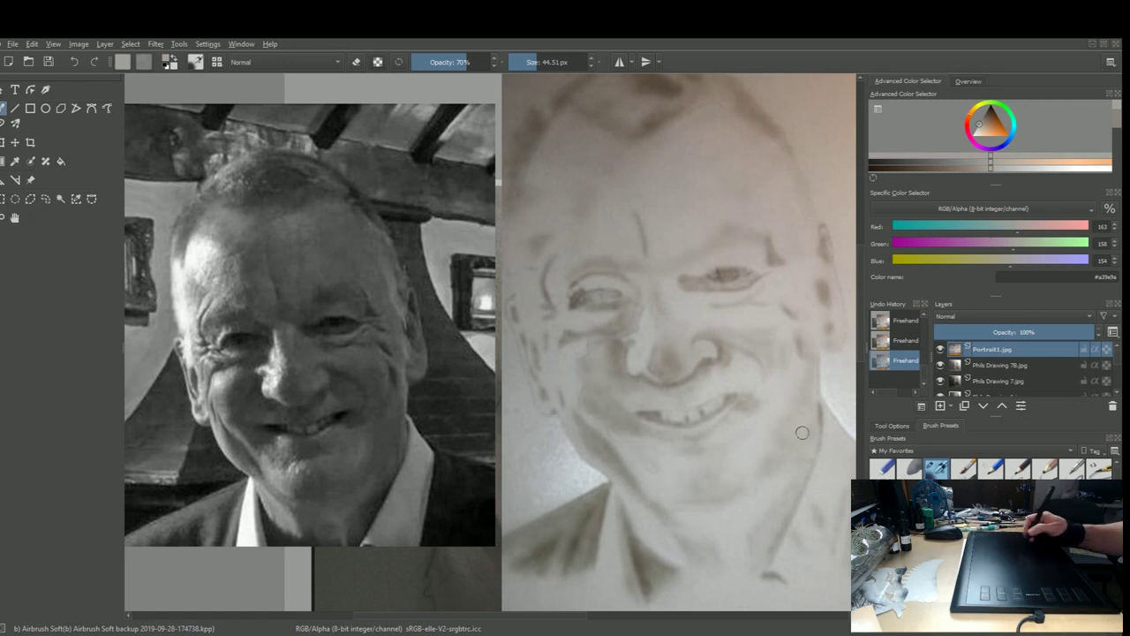
# Sample a light grey below the right-hand eye and paint the cheek and smile crease, setting the brush size to about 29 px
pyautogui.keyDown('ctrl'); pyautogui.click(727, 304); pyautogui.keyUp('ctrl')
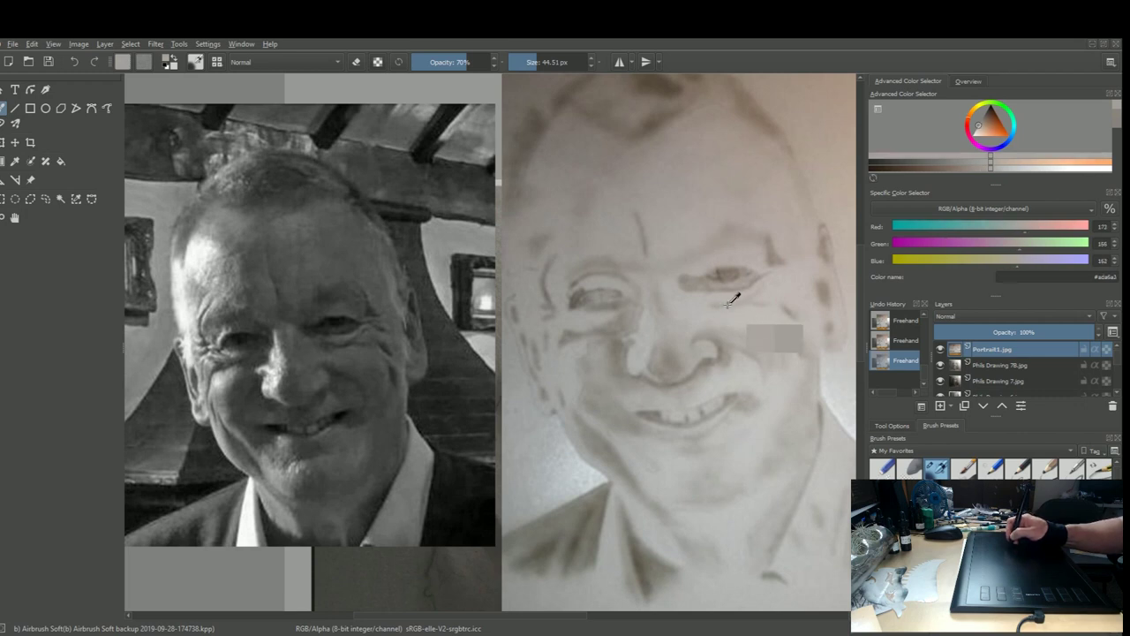
pyautogui.press('[')
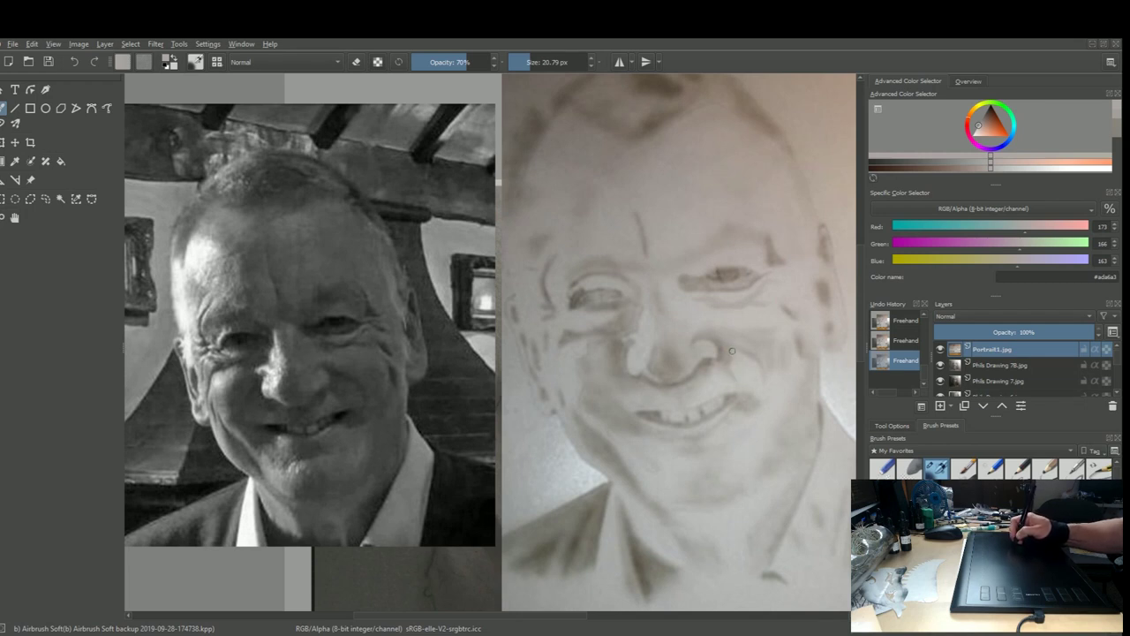
pyautogui.press(']')
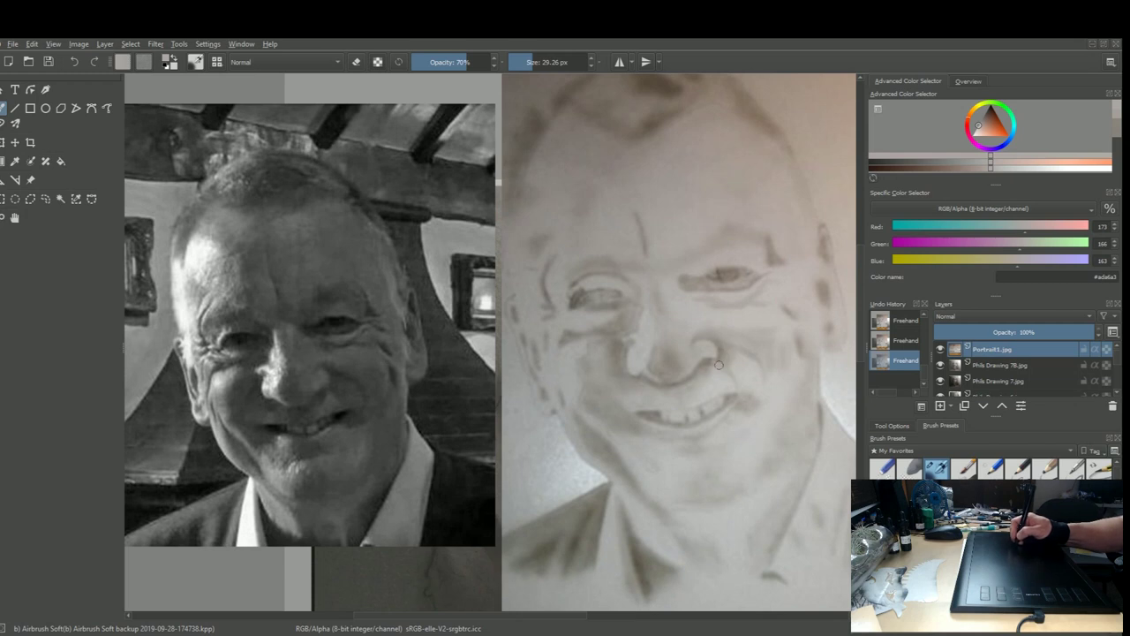
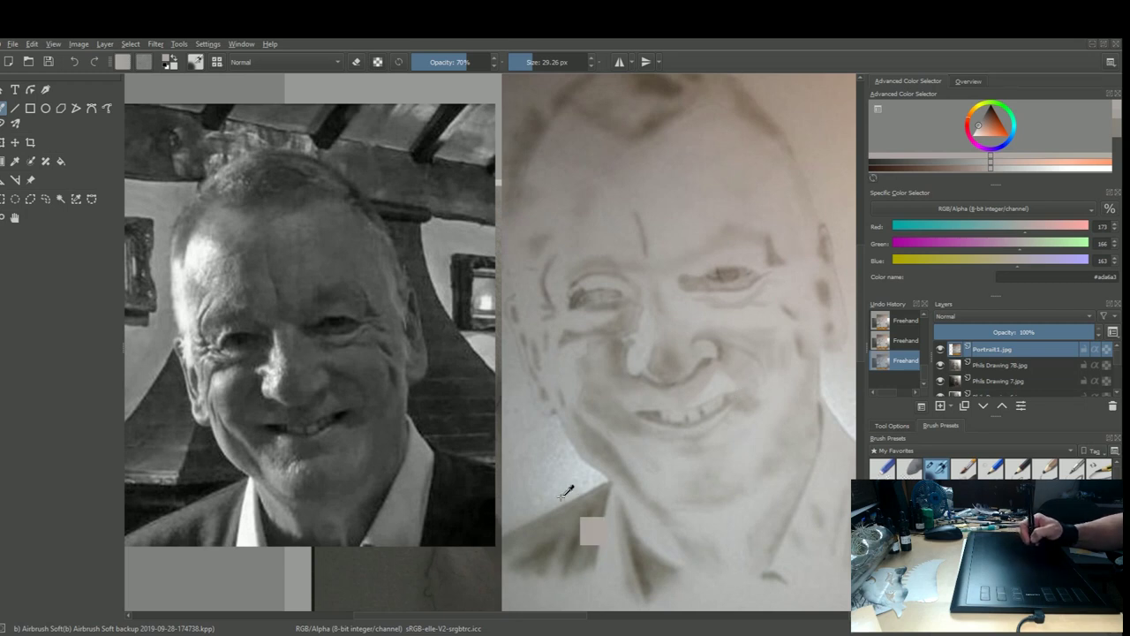
# Reshape the left-hand eye and its lid with greys sampled from the jacket, eyelid and under-eye area, reducing the brush to about 25 px
pyautogui.keyDown('ctrl'); pyautogui.click(559, 526); pyautogui.keyUp('ctrl')
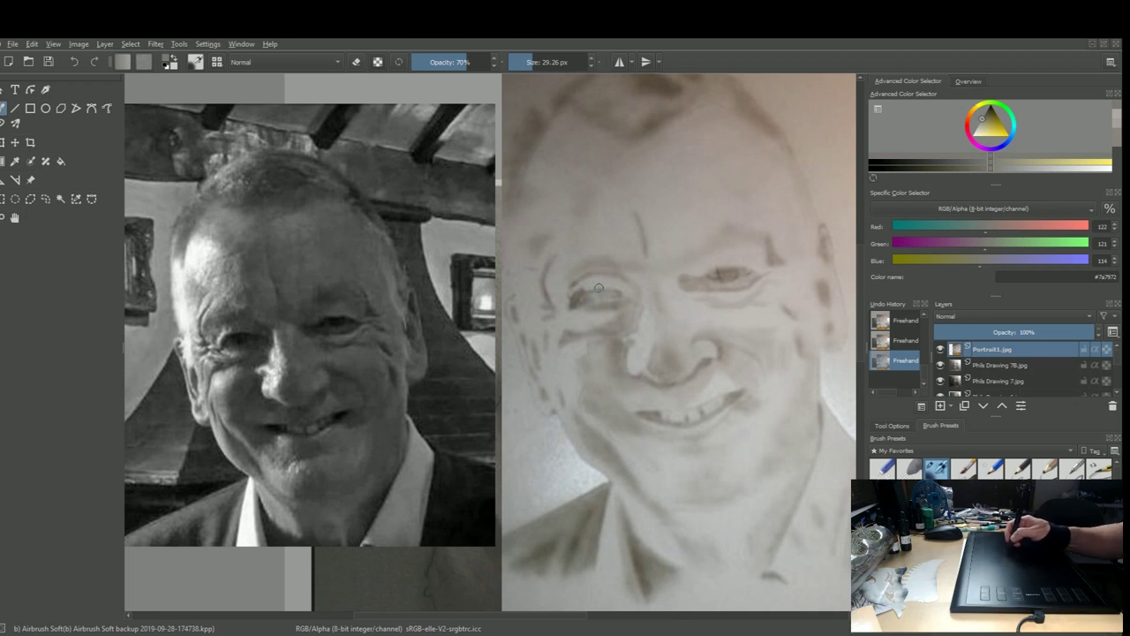
pyautogui.keyDown('ctrl'); pyautogui.click(608, 277); pyautogui.keyUp('ctrl')
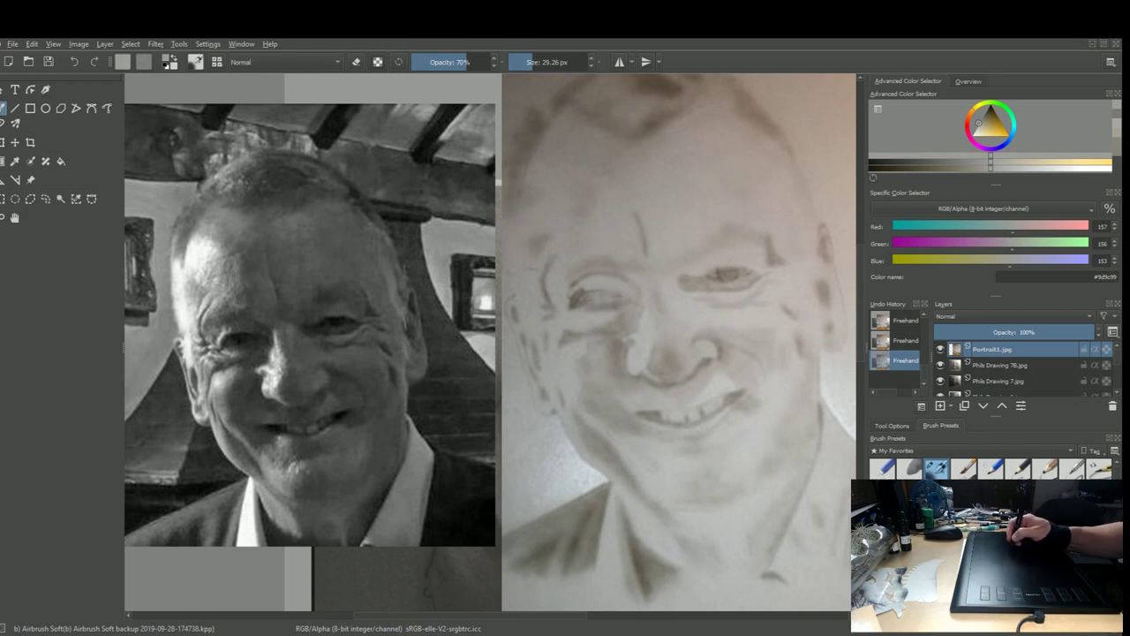
pyautogui.keyDown('ctrl'); pyautogui.click(611, 329); pyautogui.keyUp('ctrl')
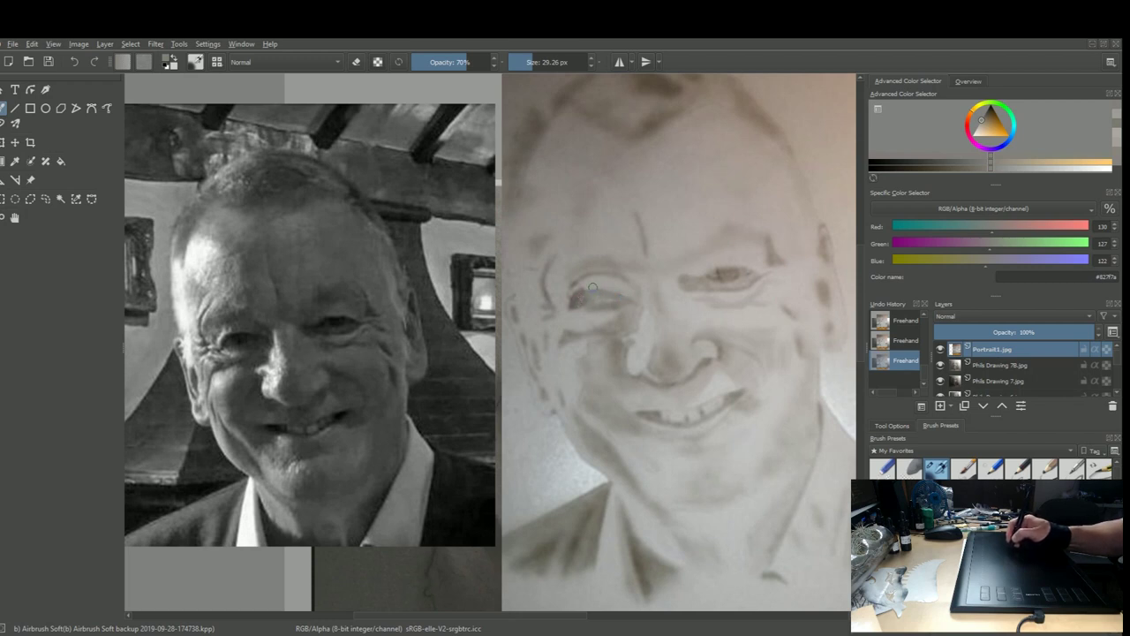
pyautogui.keyDown('ctrl'); pyautogui.click(585, 284); pyautogui.keyUp('ctrl')
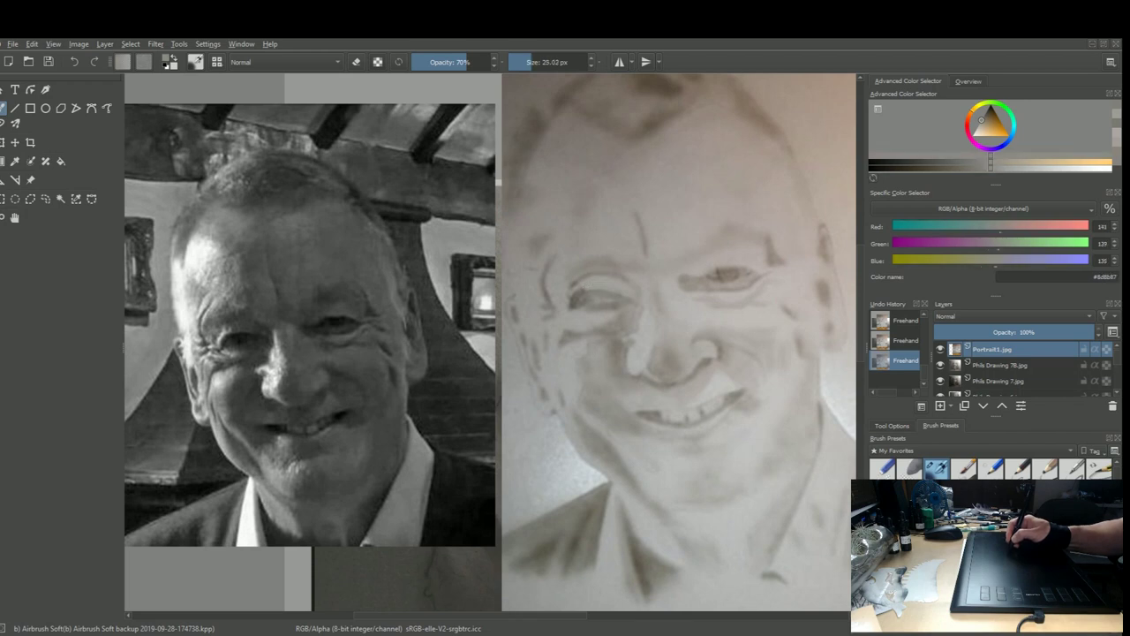
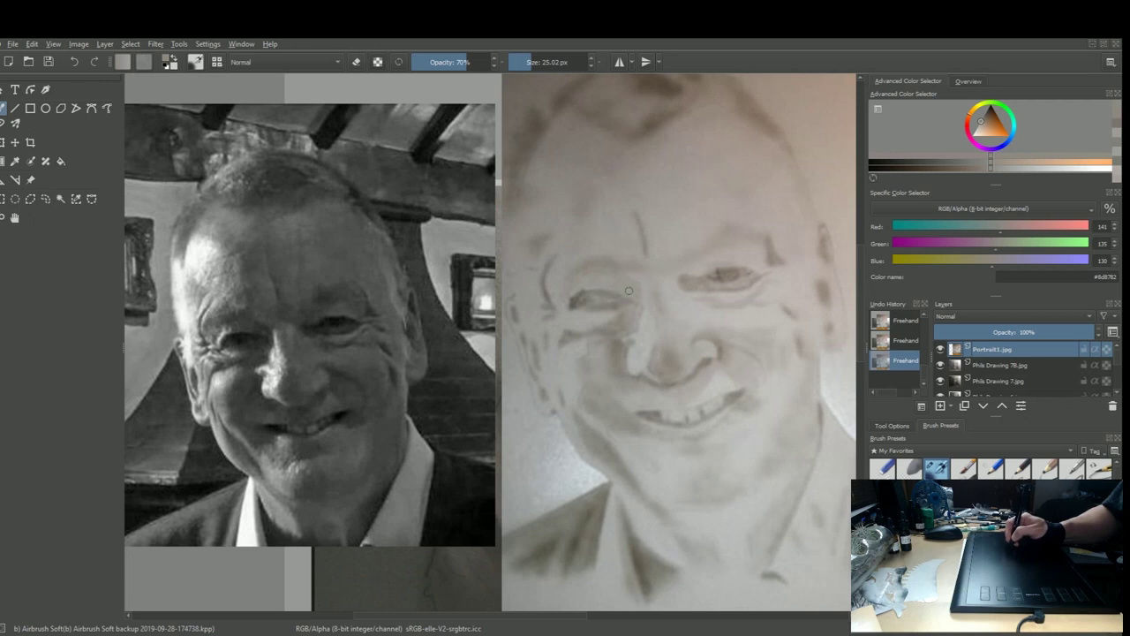
# Enlarge the brush to about 43.5 px, soften the shading around the left-hand eye, and sample a light grey from the nose bridge
pyautogui.press(']')
pyautogui.press(']')
pyautogui.press(']')
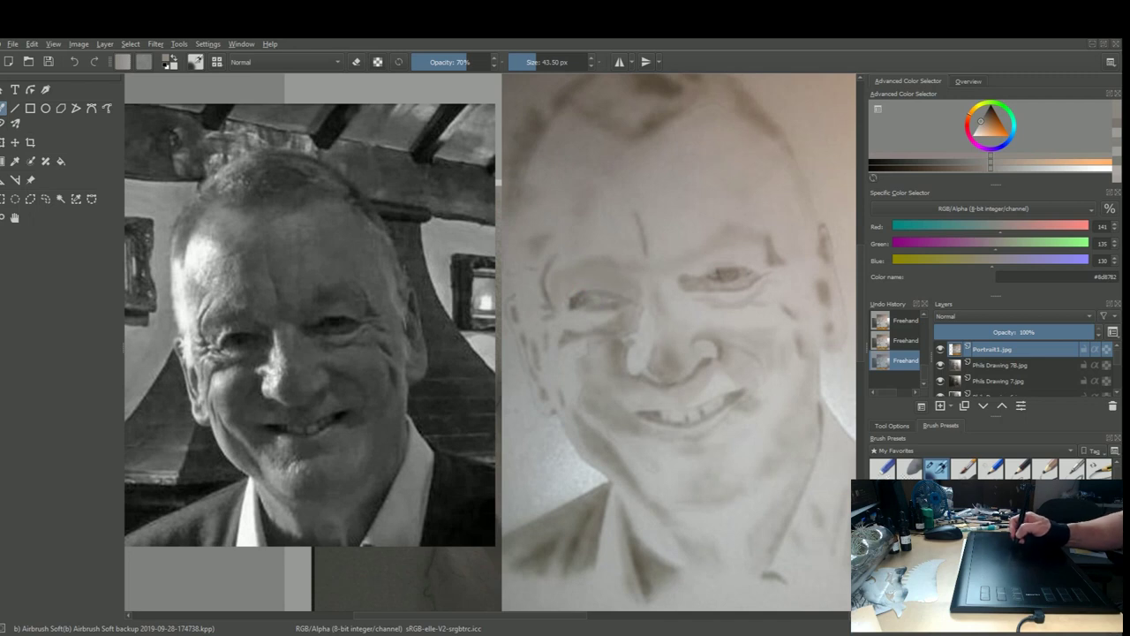
pyautogui.keyDown('ctrl'); pyautogui.click(645, 333); pyautogui.keyUp('ctrl')
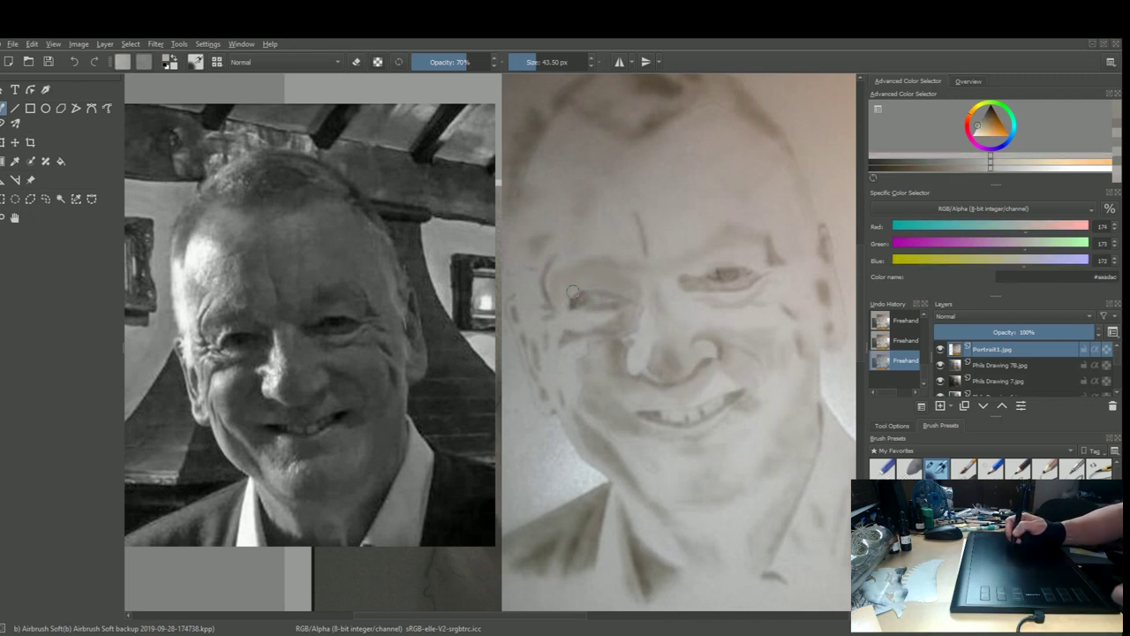
# Lighten the skin at the outer corner of the left-hand eye with greys sampled from the cheek beside its wrinkles
pyautogui.scroll(2, 587, 276)
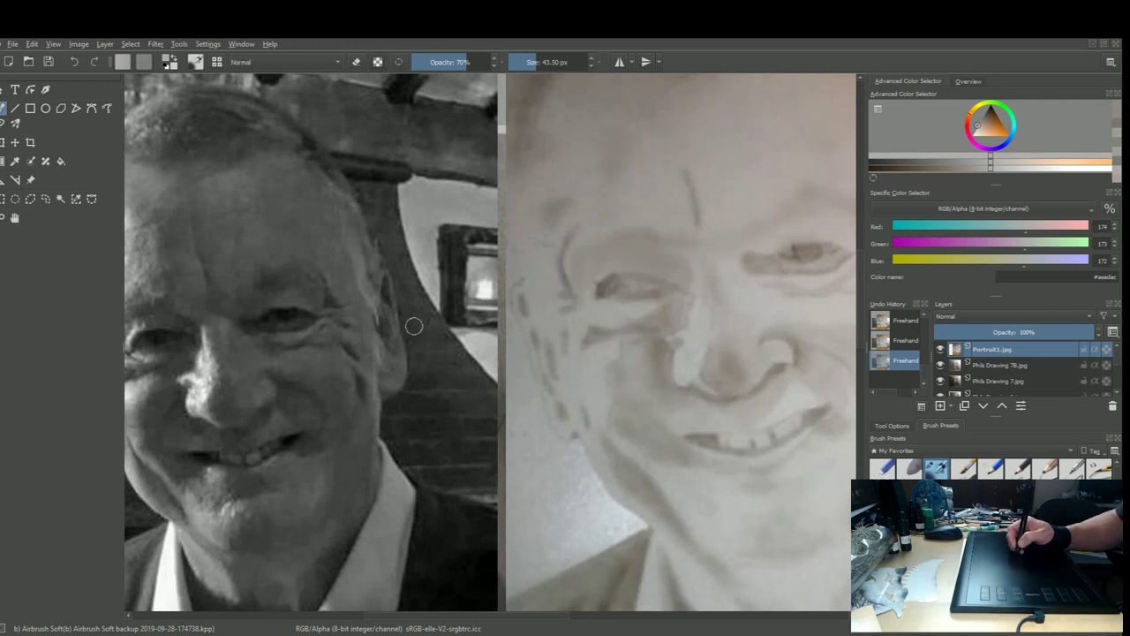
pyautogui.keyDown('ctrl'); pyautogui.click(560, 347); pyautogui.keyUp('ctrl')
pyautogui.keyDown('ctrl'); pyautogui.click(572, 351); pyautogui.keyUp('ctrl')
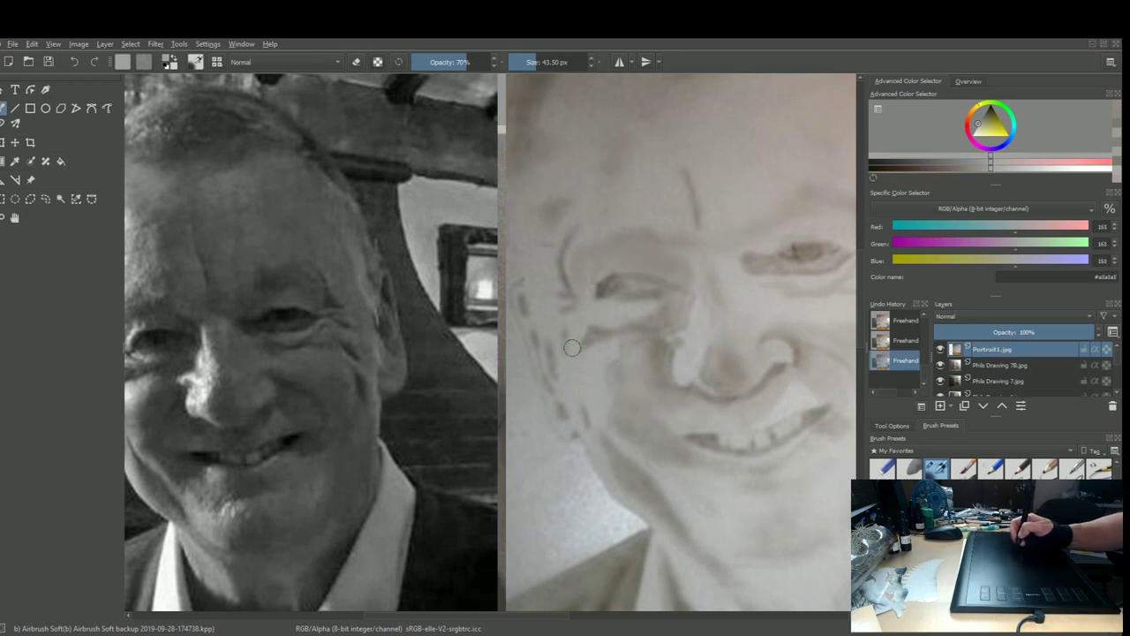
pyautogui.keyDown('ctrl'); pyautogui.click(570, 348); pyautogui.keyUp('ctrl')
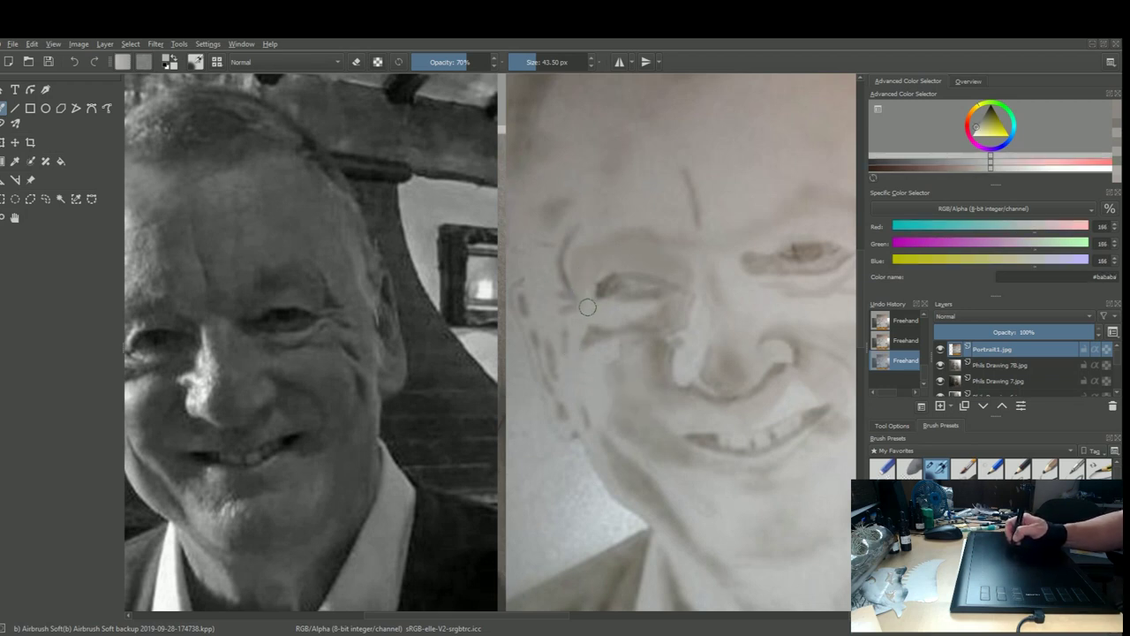
# Sample the nose highlight and lighten the skin around the left-hand eye, reducing the brush to about 26 px
pyautogui.keyDown('ctrl'); pyautogui.click(685, 362); pyautogui.keyUp('ctrl')
pyautogui.keyDown('ctrl'); pyautogui.click(686, 358); pyautogui.keyUp('ctrl')
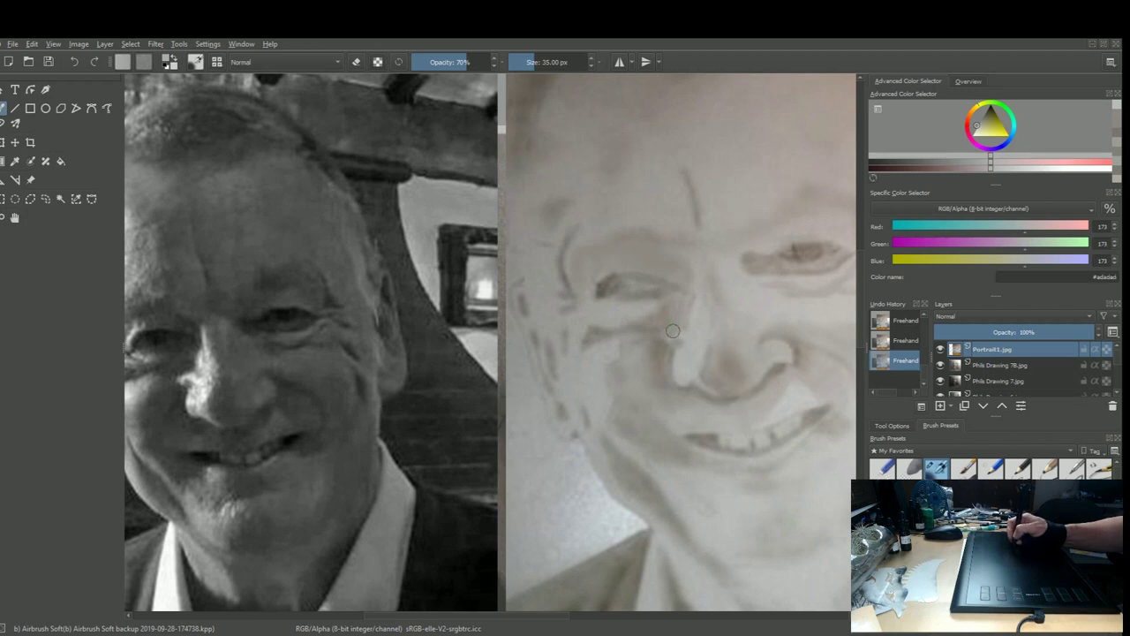
pyautogui.moveTo(665, 319); pyautogui.dragTo(662, 316)
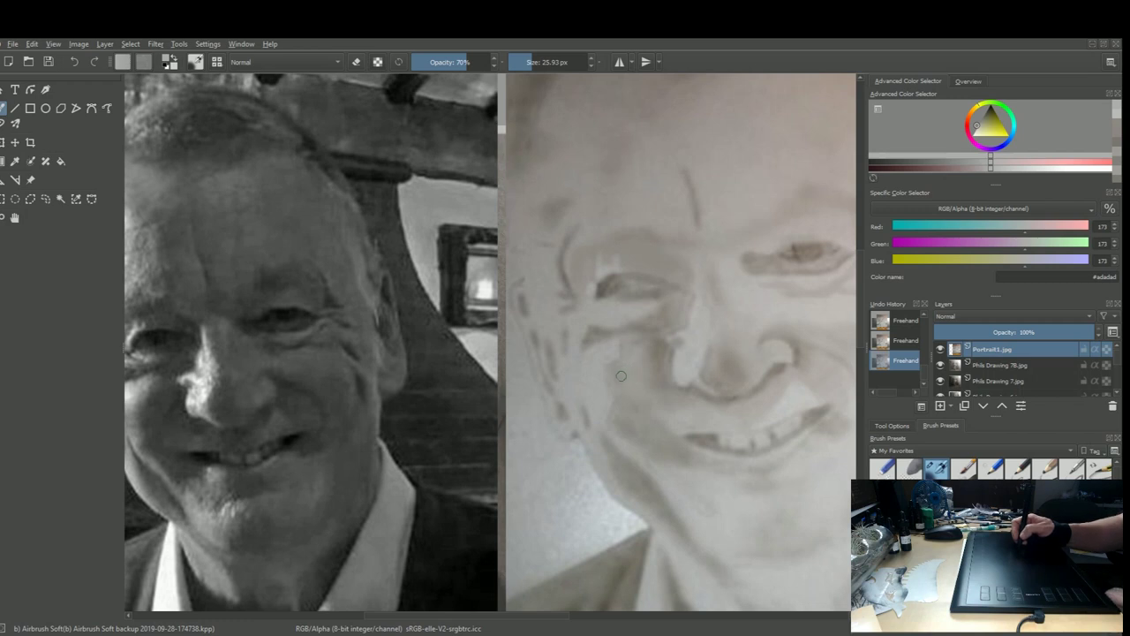
# Shade the left-hand cheek and jaw with greys sampled from the cheek, chin and mouth corner, enlarging the brush to about 45 px
pyautogui.press('-')
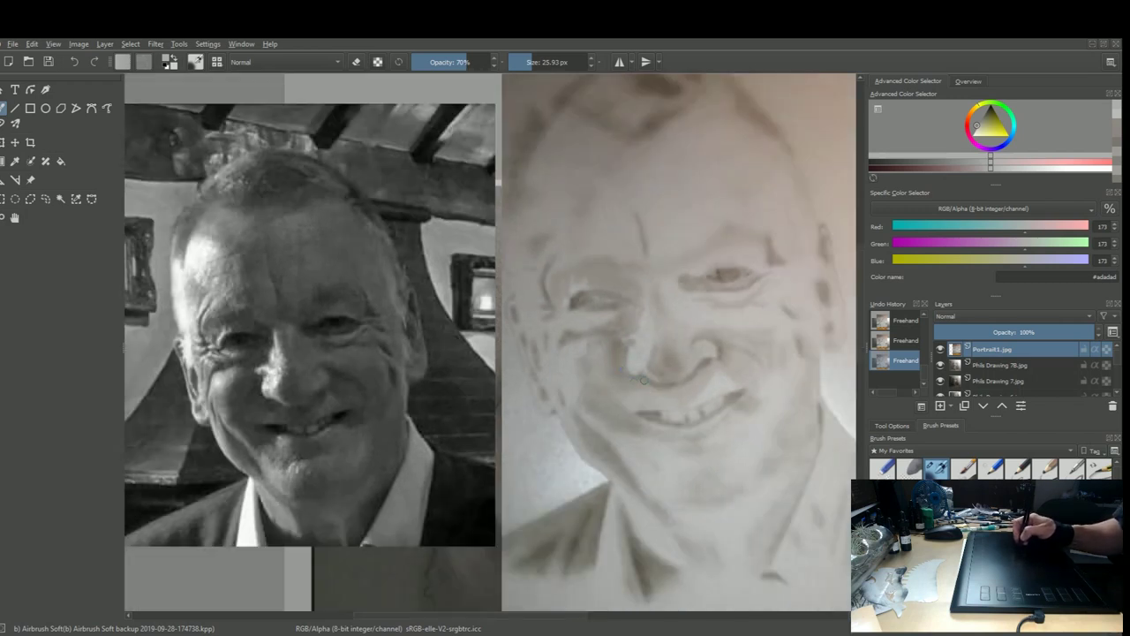
pyautogui.keyDown('ctrl'); pyautogui.click(615, 353); pyautogui.keyUp('ctrl')
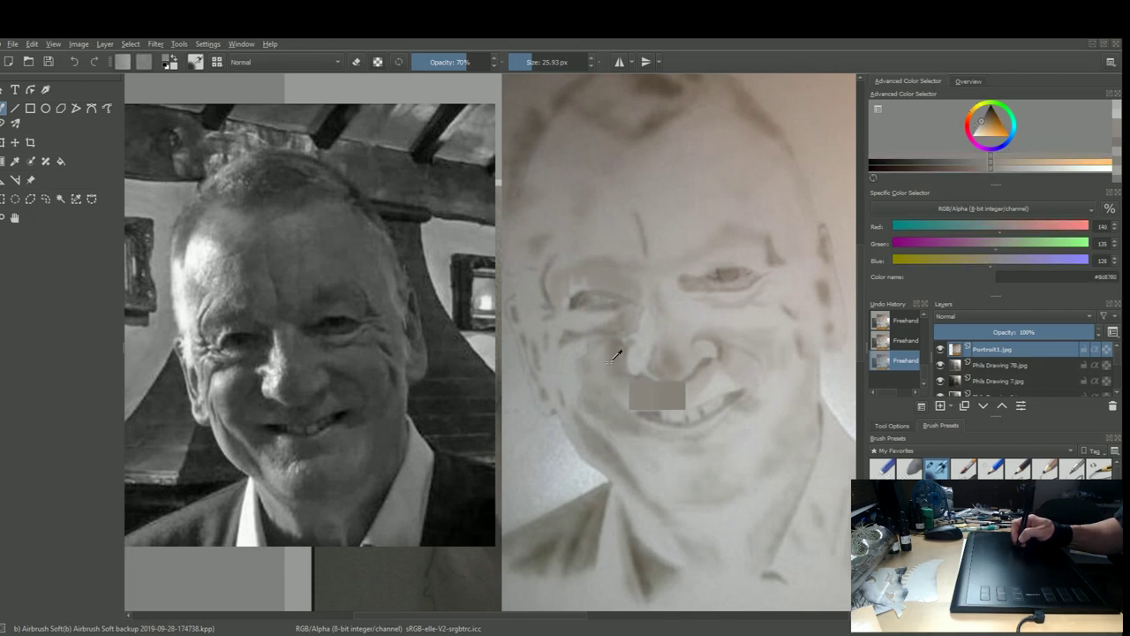
pyautogui.press(']')
pyautogui.press(']')
pyautogui.press(']')
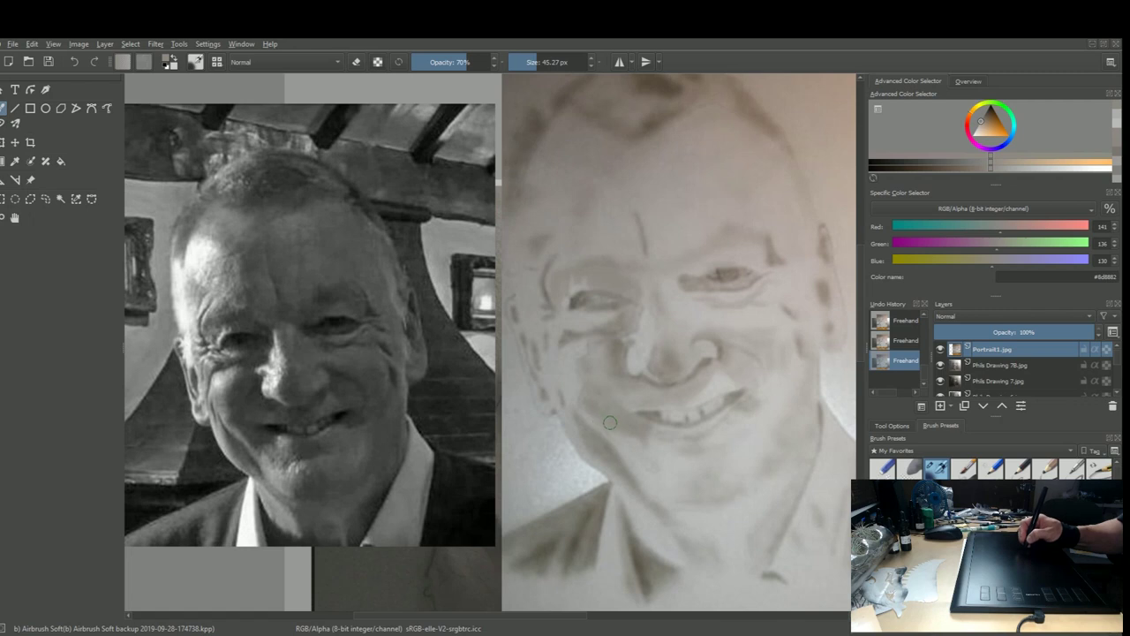
pyautogui.keyDown('ctrl'); pyautogui.click(656, 464); pyautogui.keyUp('ctrl')
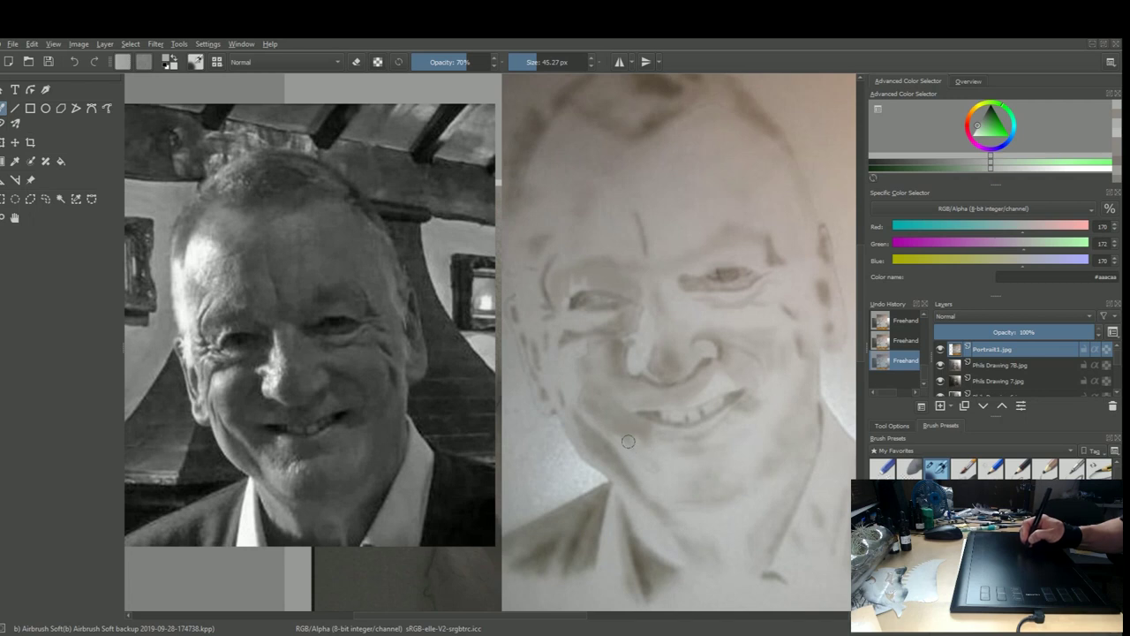
pyautogui.keyDown('ctrl'); pyautogui.click(636, 425); pyautogui.keyUp('ctrl')
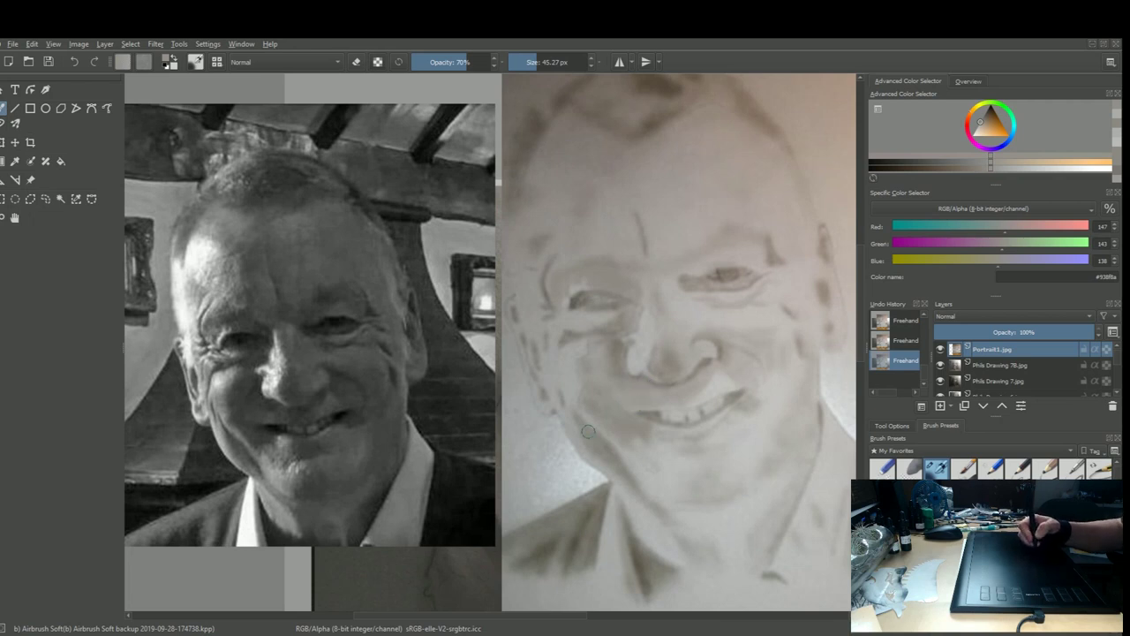
# Lighten the dark patch beside the right-hand mouth corner with light greys sampled from the surrounding cheek
pyautogui.keyDown('ctrl'); pyautogui.click(773, 399); pyautogui.keyUp('ctrl')
pyautogui.moveTo(775, 394); pyautogui.dragTo(759, 399)
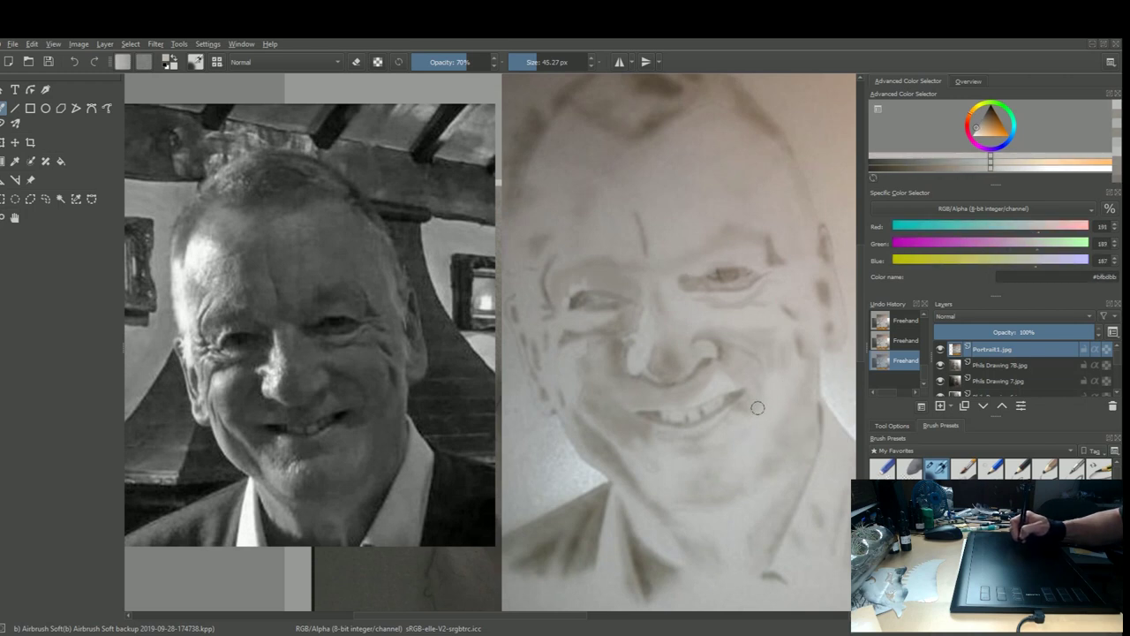
pyautogui.keyDown('ctrl'); pyautogui.click(782, 373); pyautogui.keyUp('ctrl')
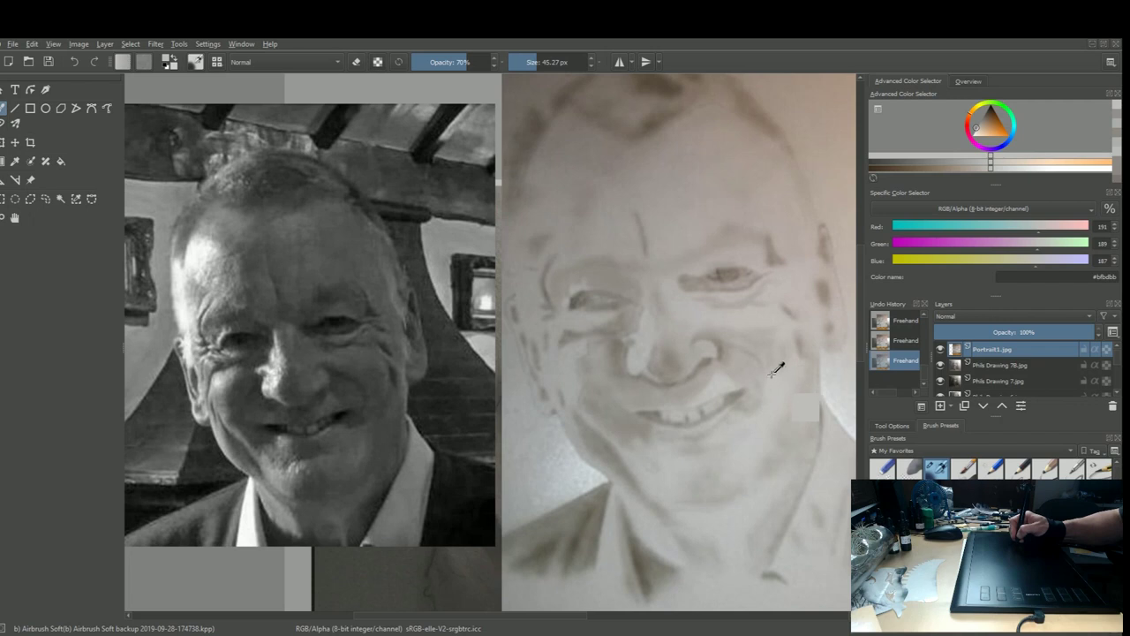
pyautogui.keyDown('ctrl'); pyautogui.click(757, 392); pyautogui.keyUp('ctrl')
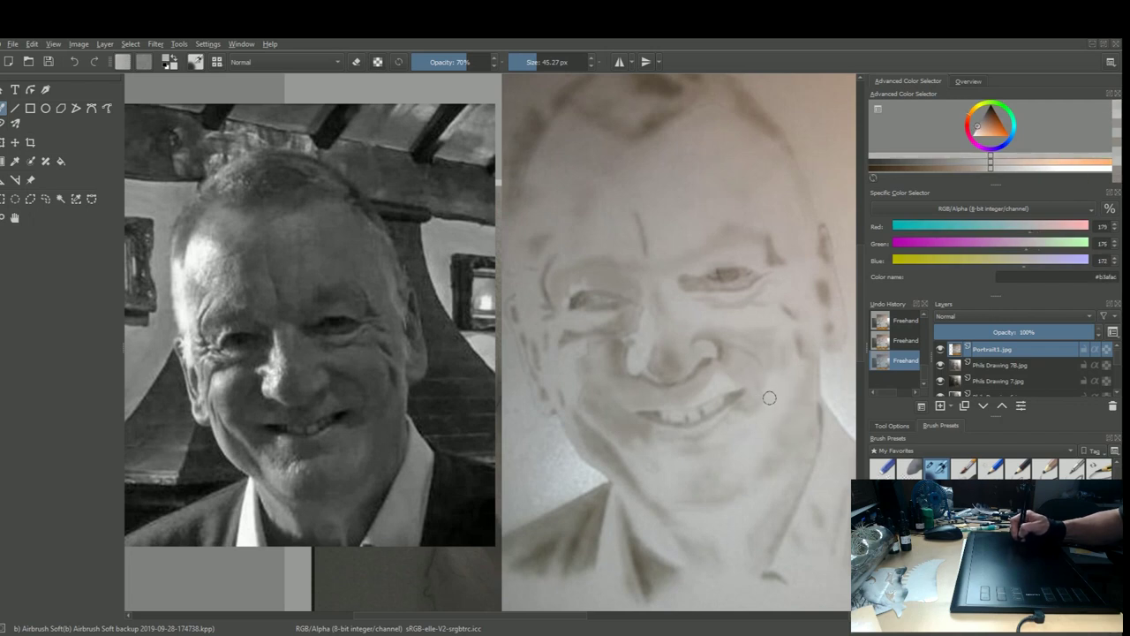